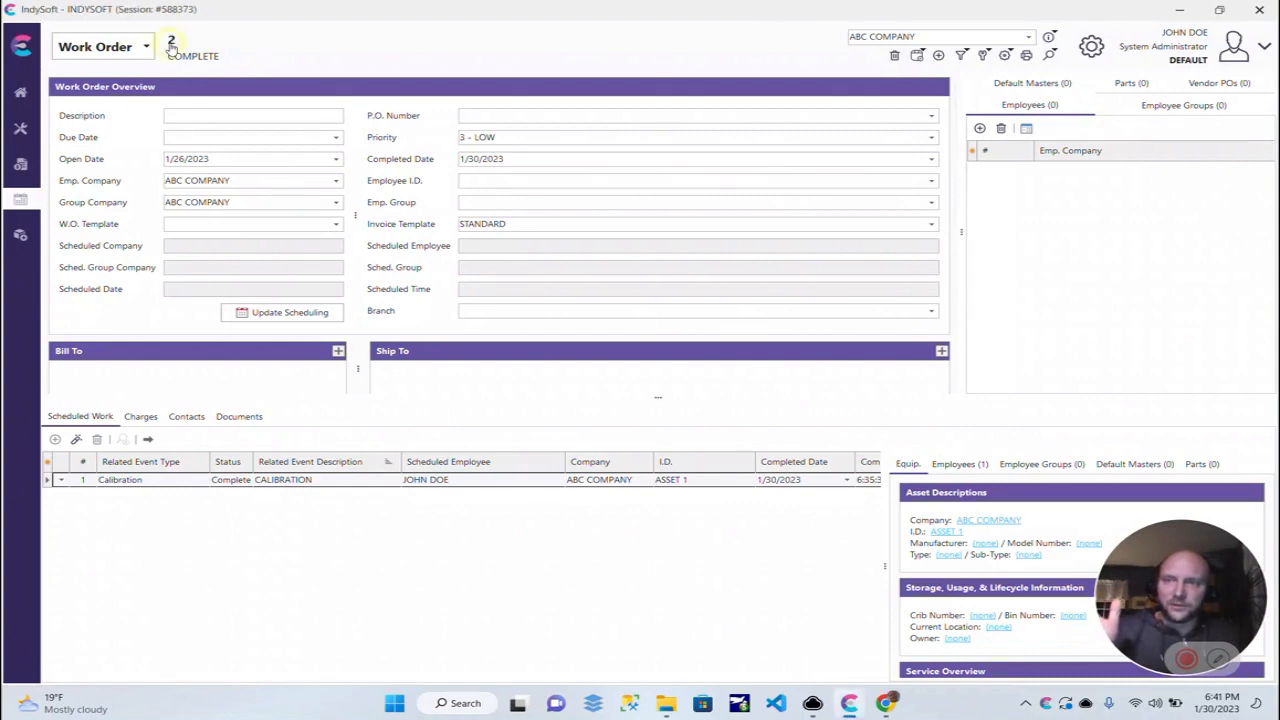
Look up the first incomplete work order, and create a new work order for ABC COMPANY
left_click(172, 48)
double_click(423, 299)
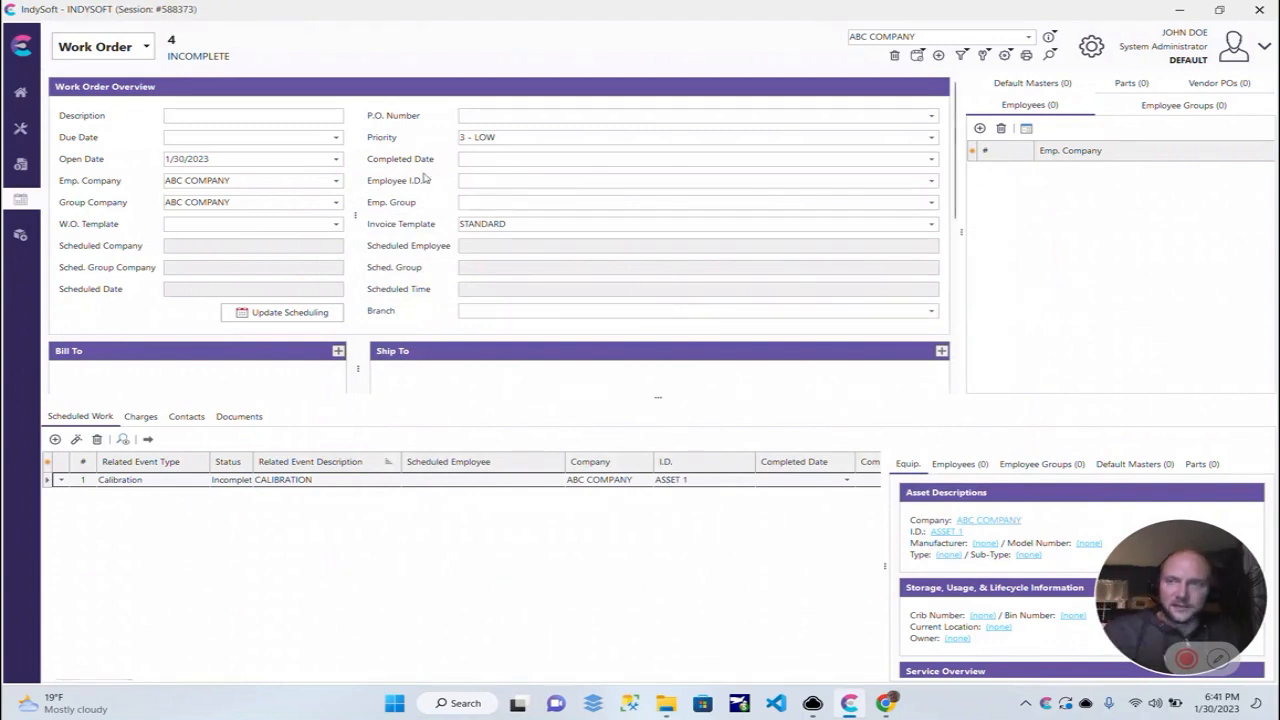
left_click(938, 55)
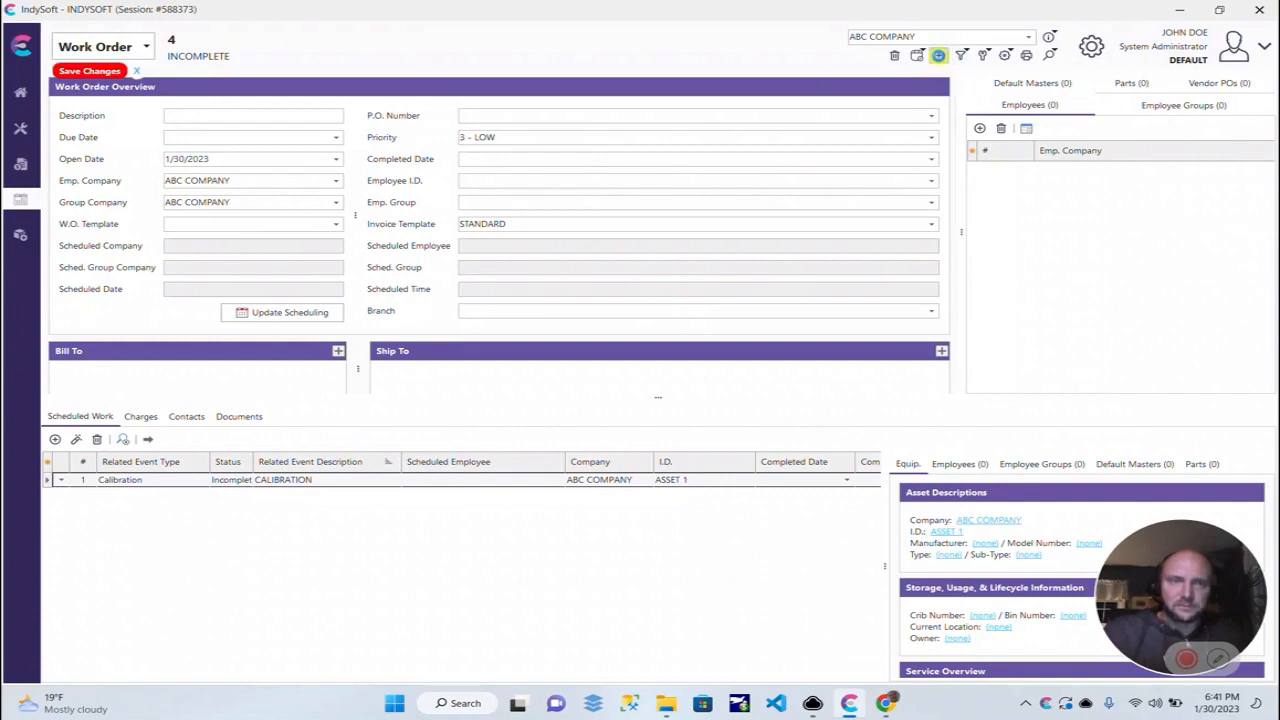
left_click(662, 374)
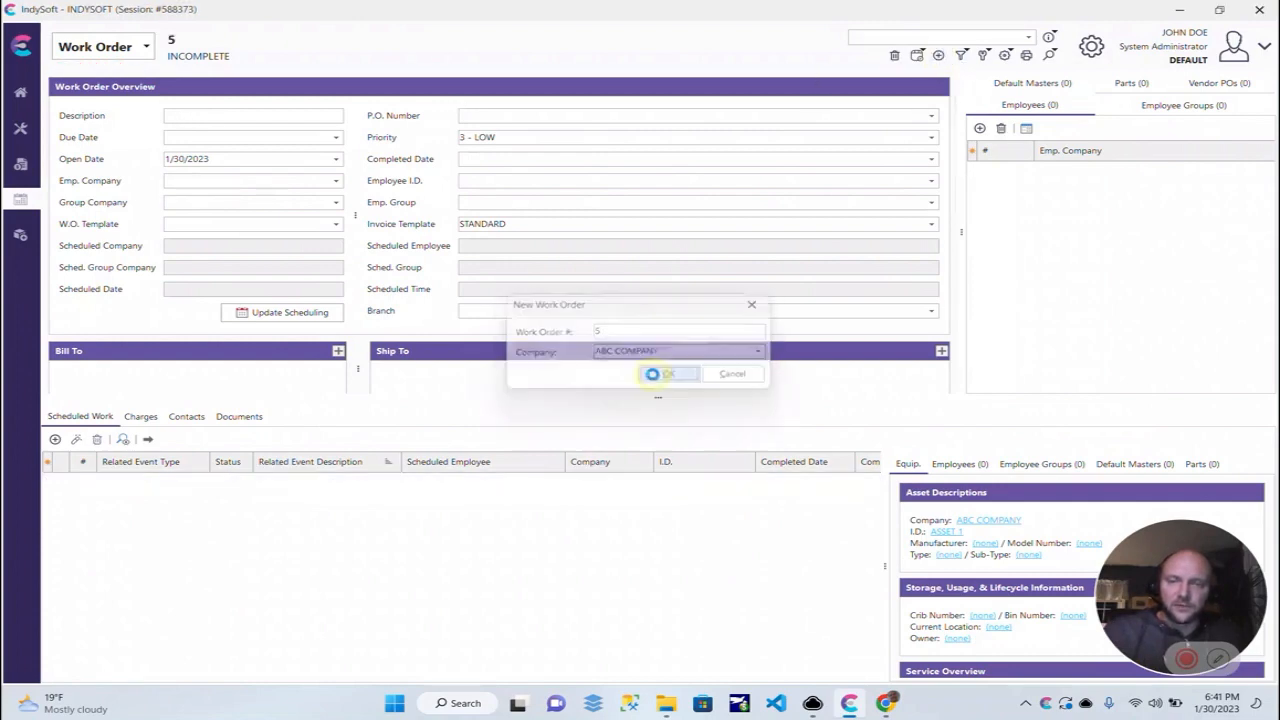
Try to add CALIBRATION work for ASSET 1 to the new work order
left_click(55, 440)
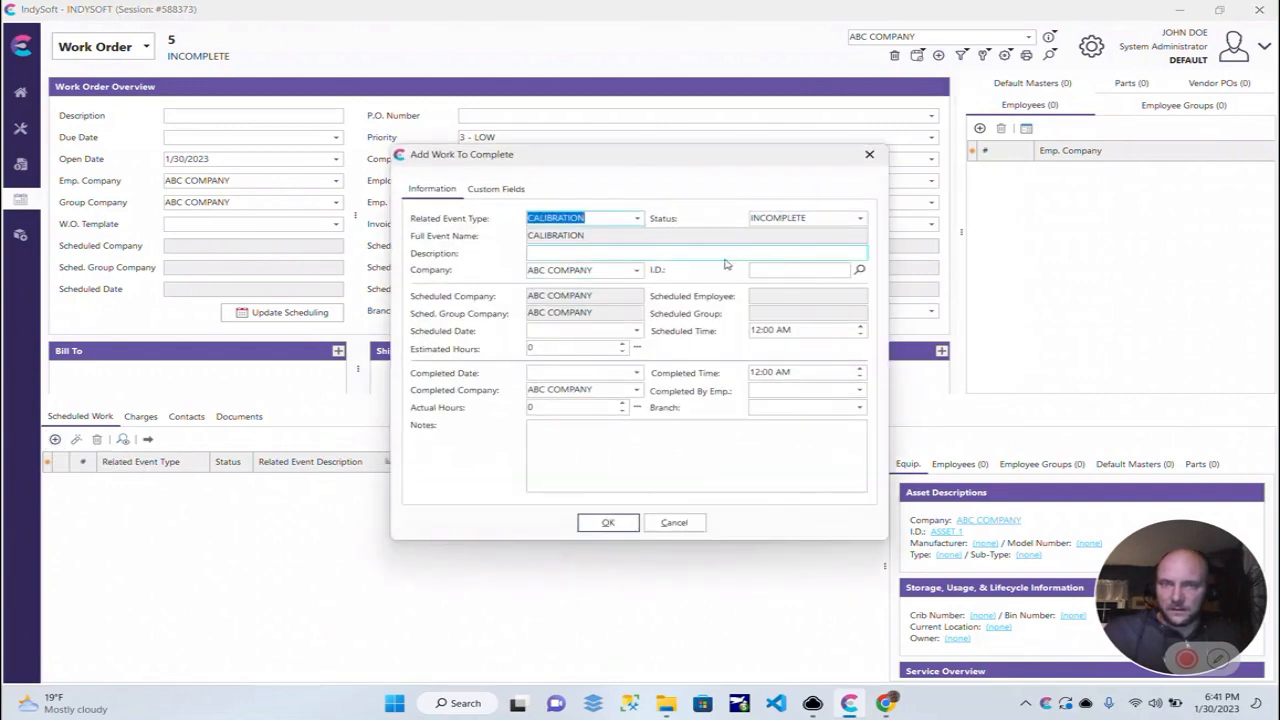
left_click(859, 269)
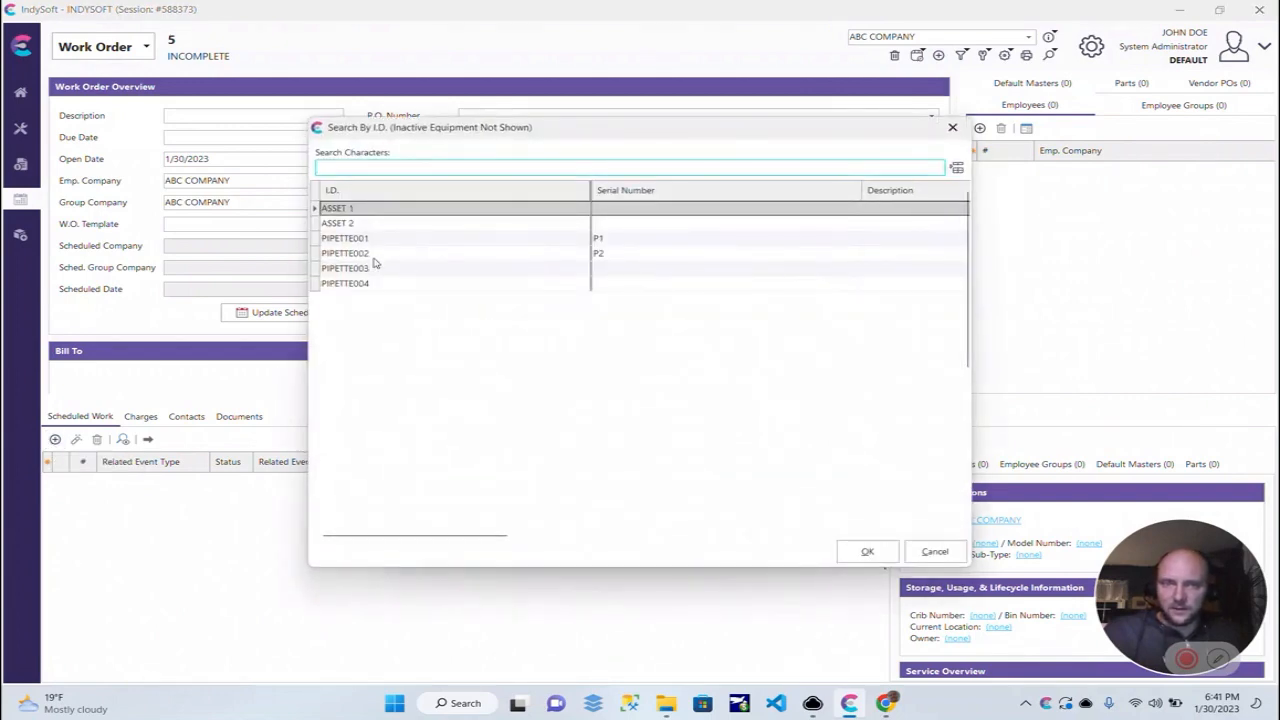
double_click(362, 211)
left_click(612, 524)
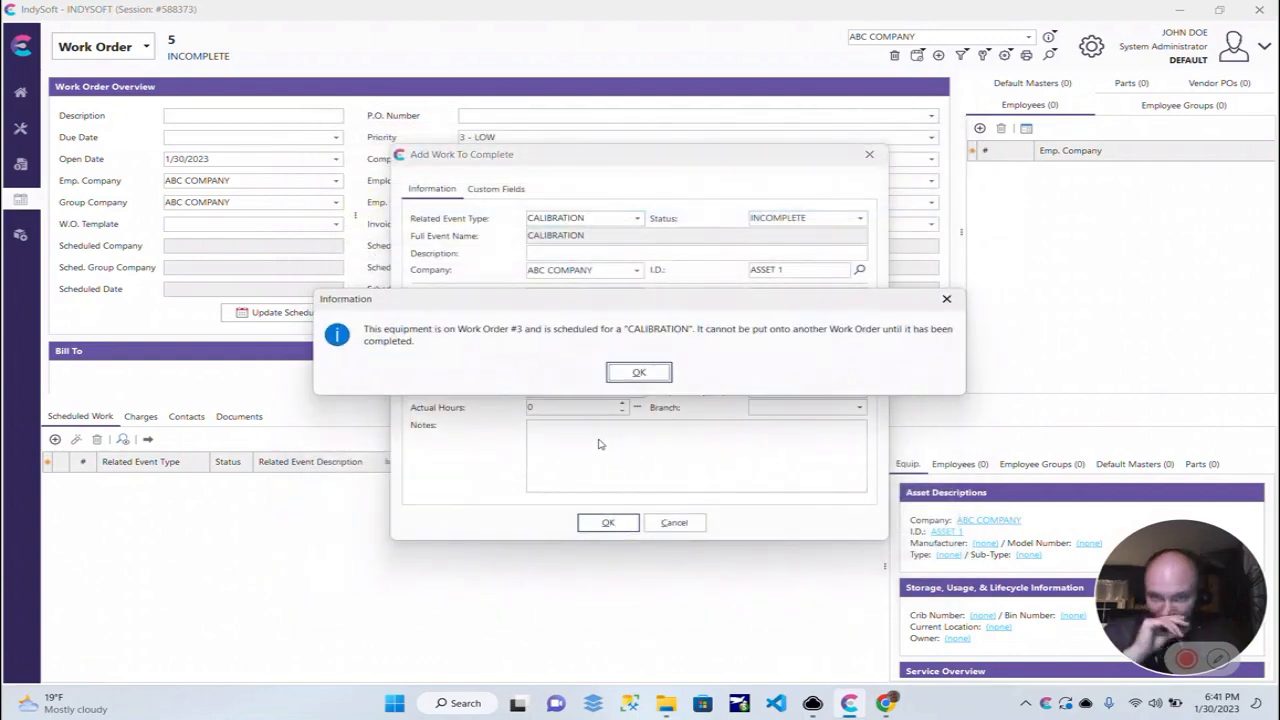
left_click(634, 372)
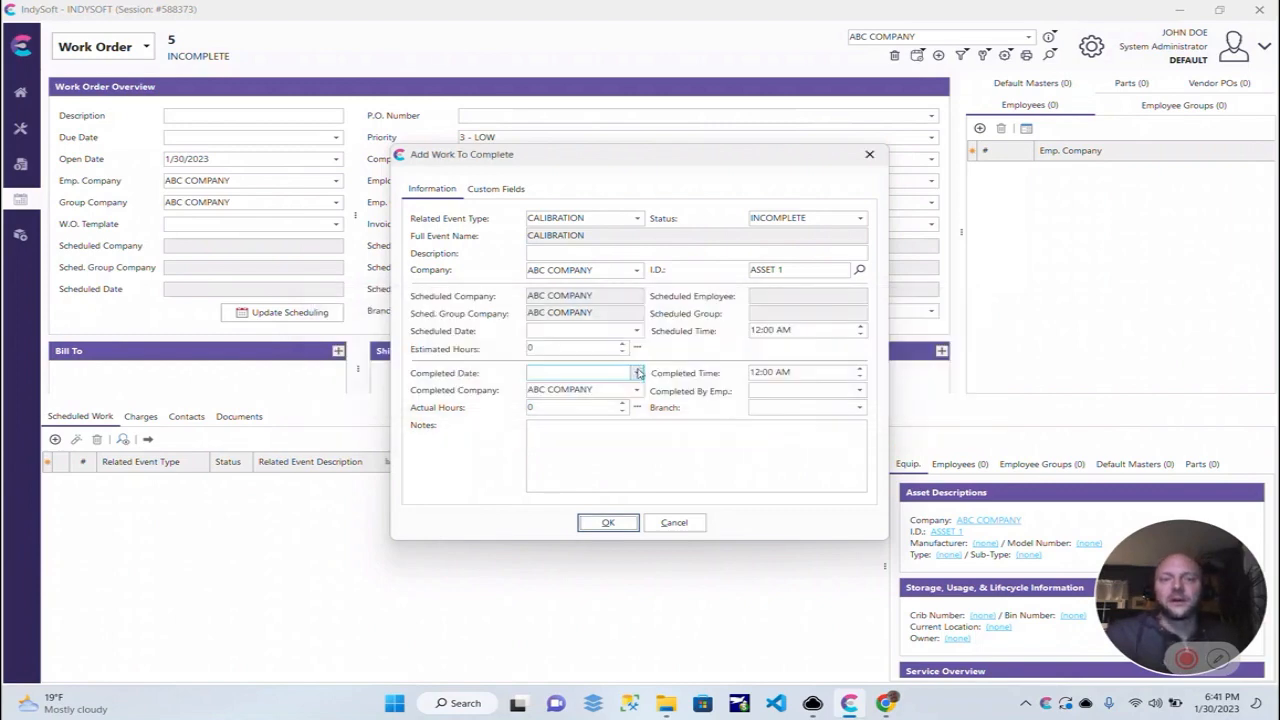
left_click(700, 522)
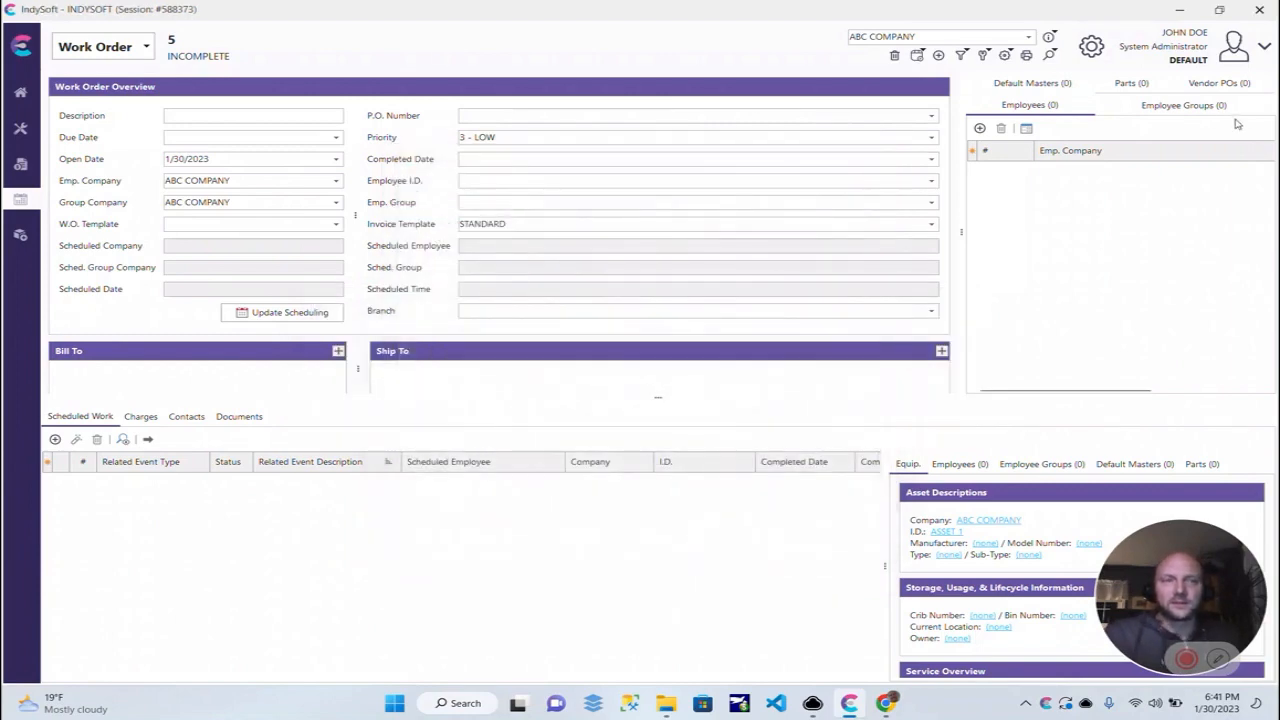
Set the text value of the system-wide variable ALLOW_WO_REPEAT_EQUIP to 1 and save the preferences
left_click(1098, 56)
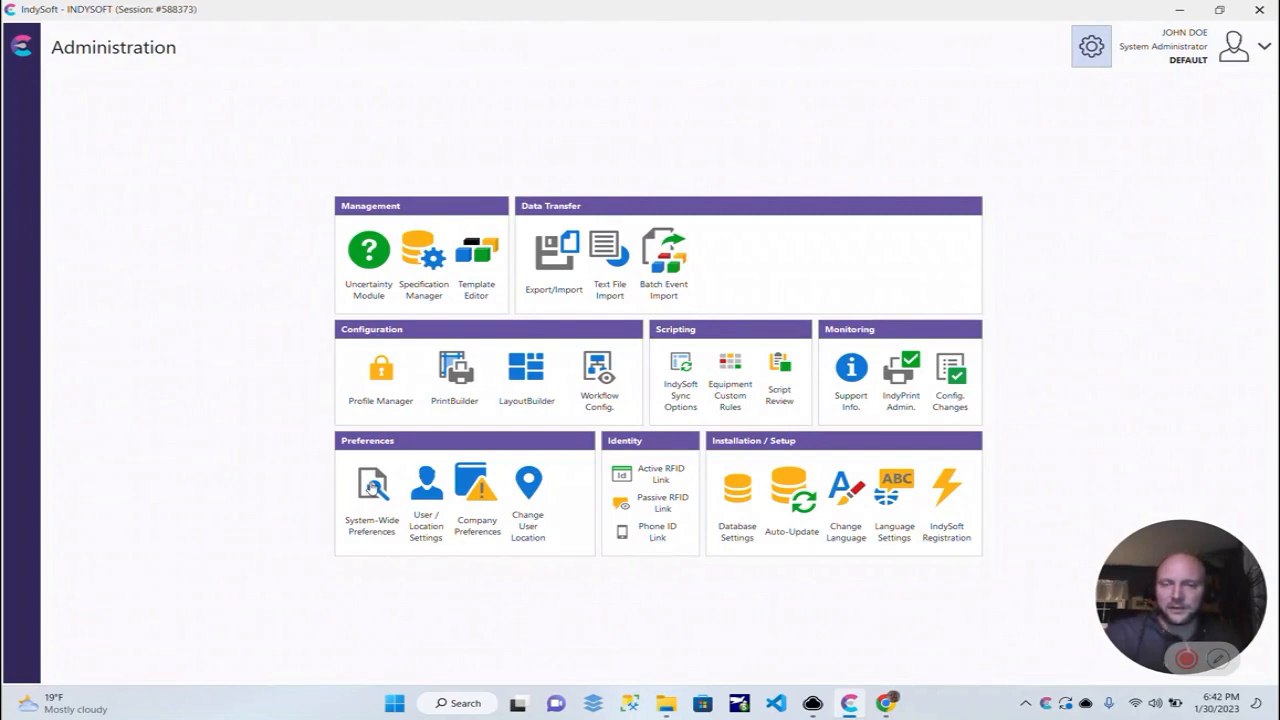
left_click(372, 487)
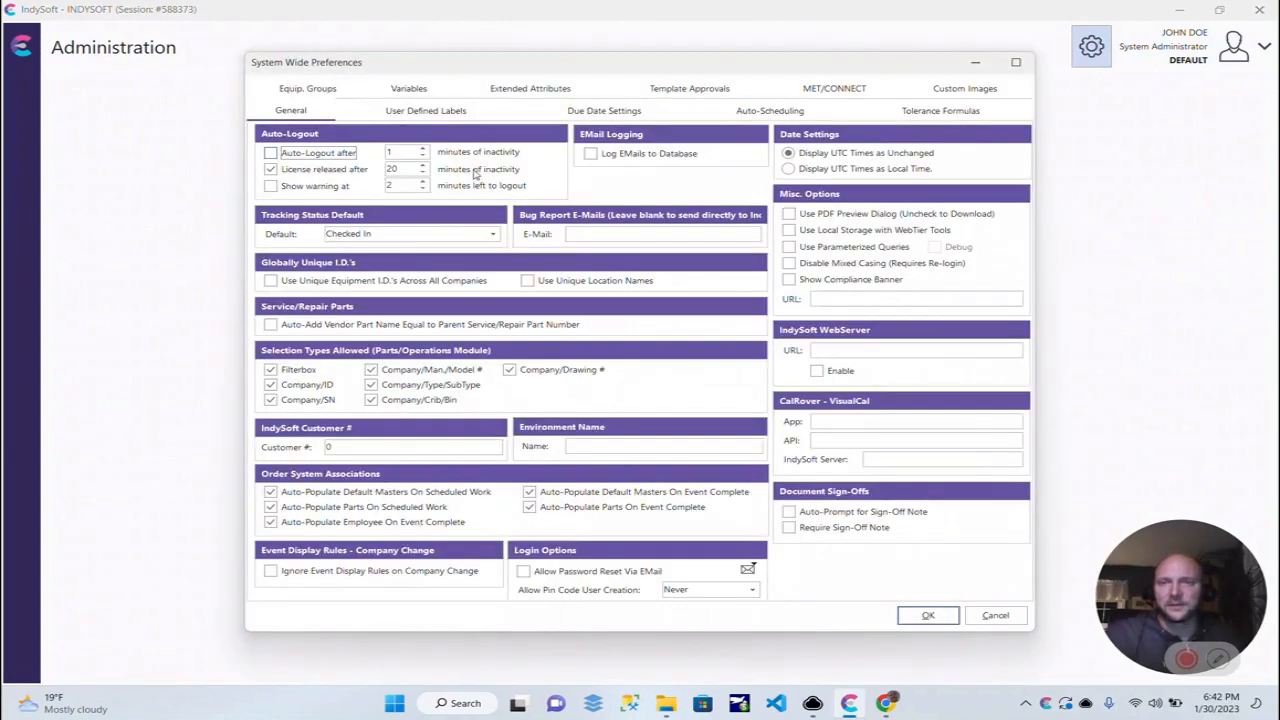
left_click(409, 89)
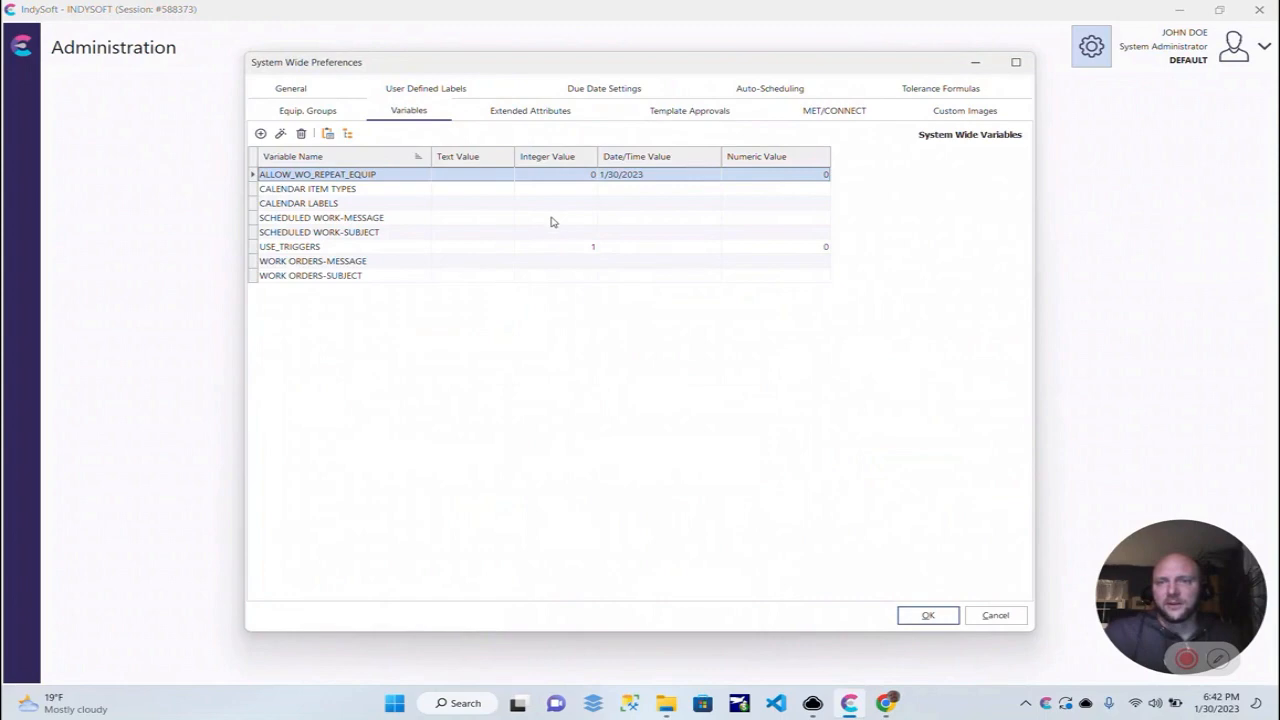
double_click(343, 176)
left_click(686, 246)
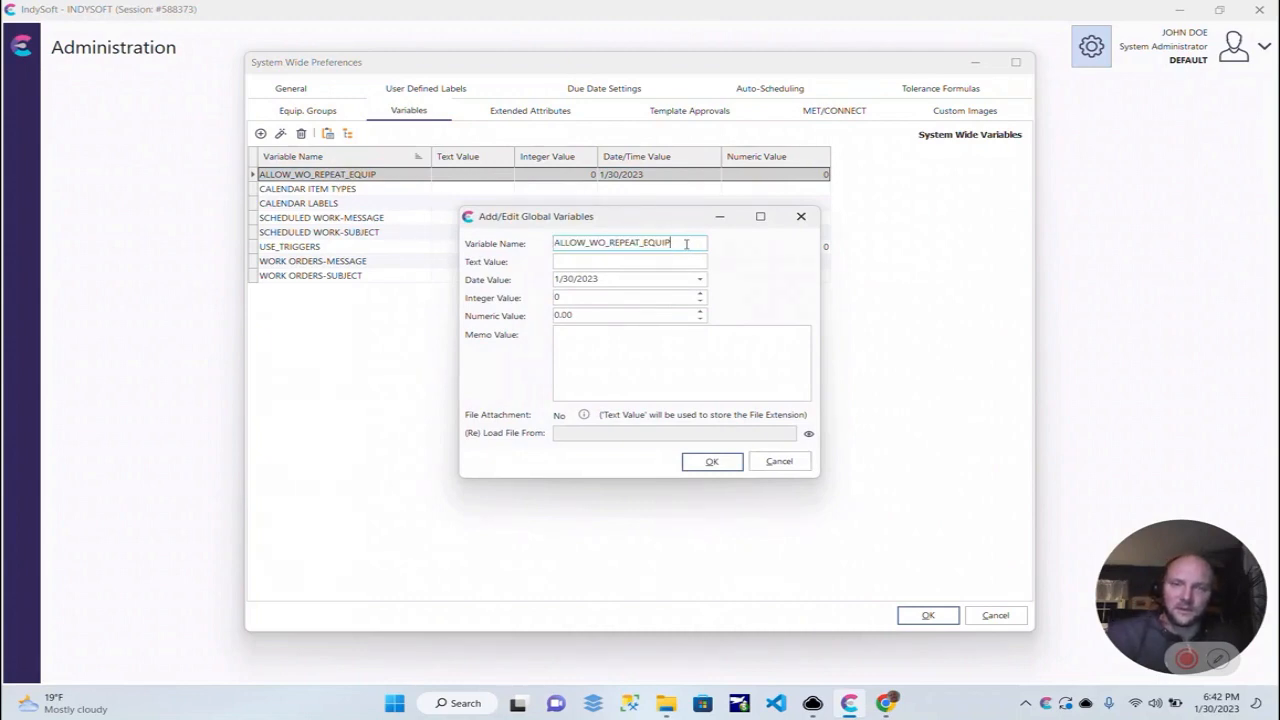
left_click(560, 263)
type("1")
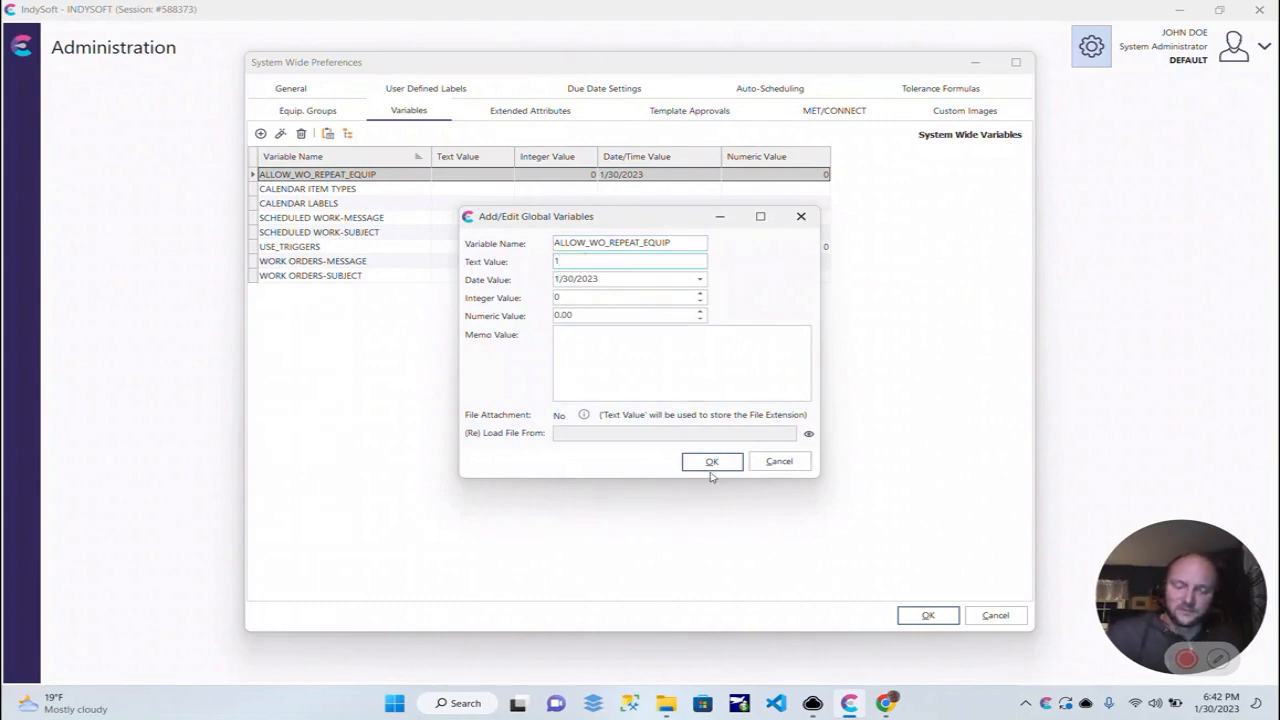
left_click(711, 465)
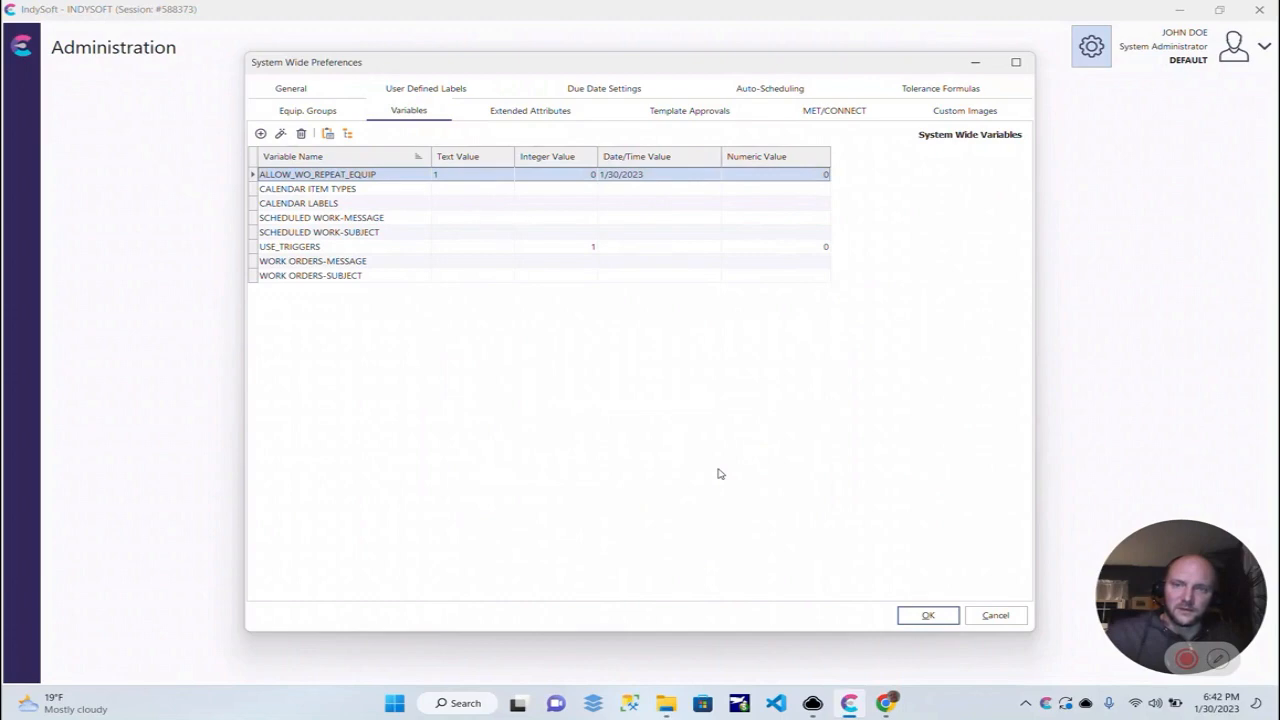
left_click(917, 617)
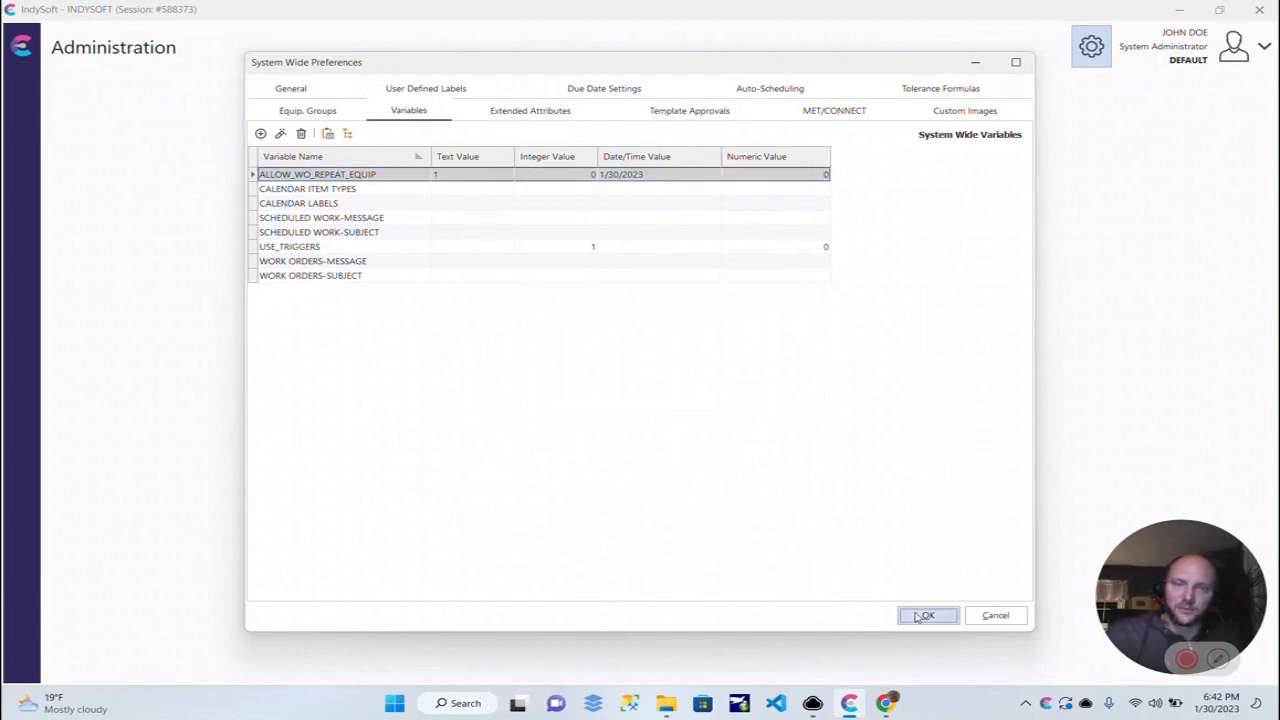
left_click(1090, 48)
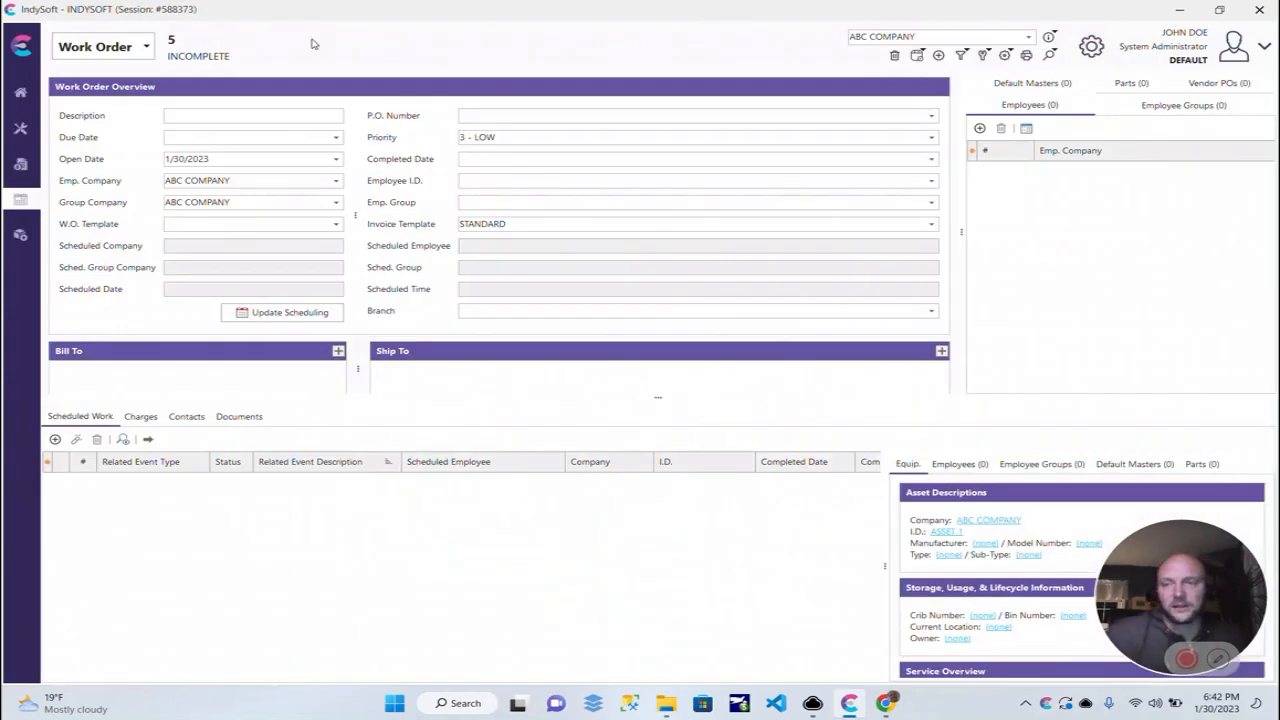
Add an incomplete CALIBRATION work item for ASSET 1 to the new work order's scheduled work
left_click(22, 46)
left_click(82, 47)
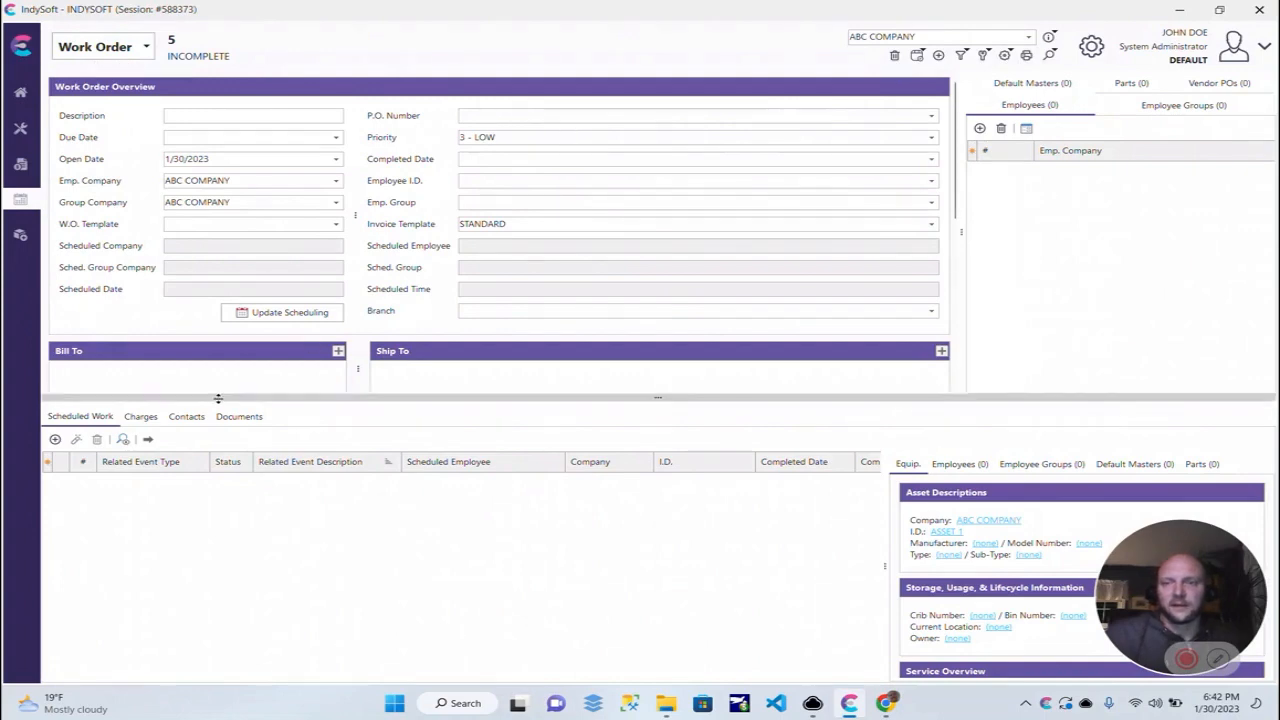
left_click(55, 439)
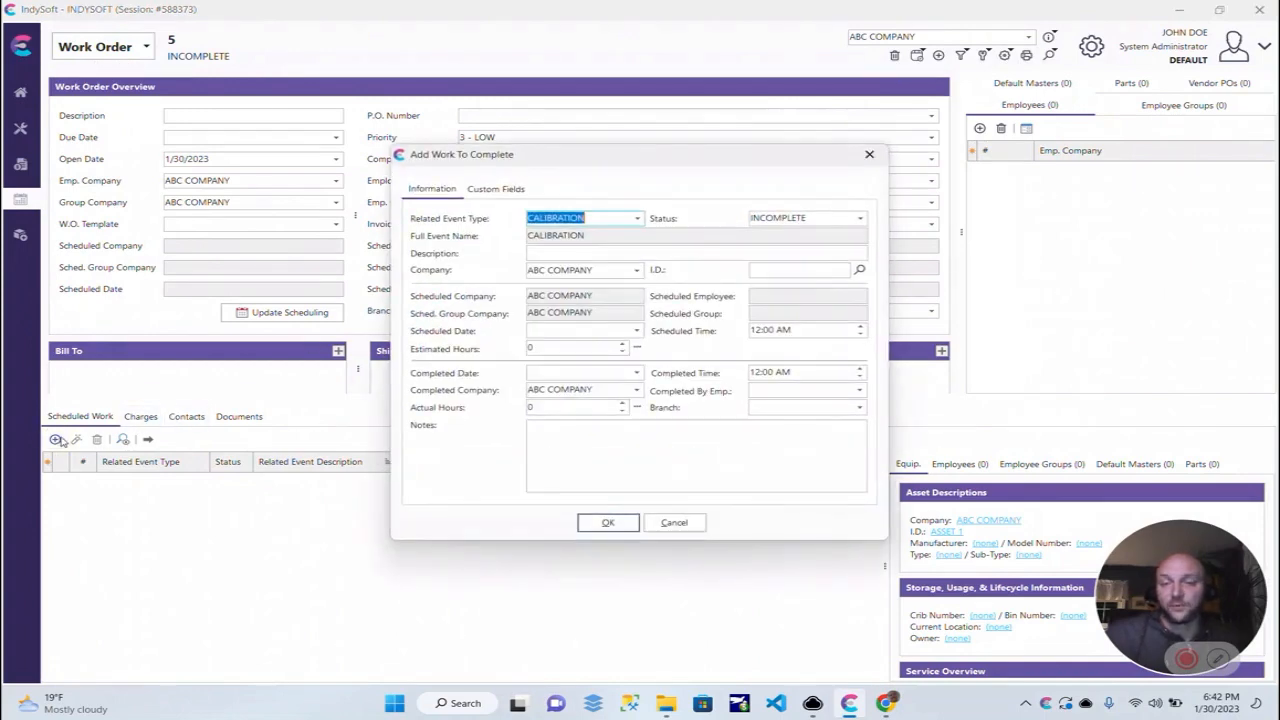
left_click(859, 269)
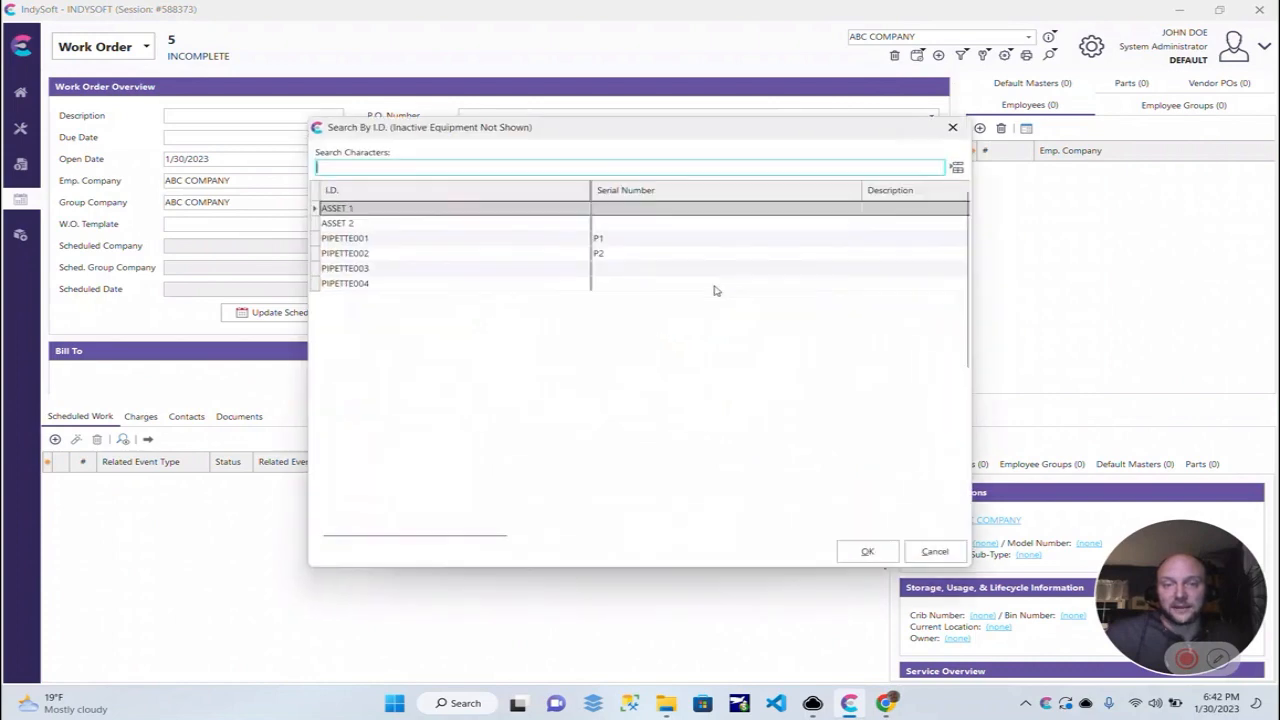
double_click(408, 209)
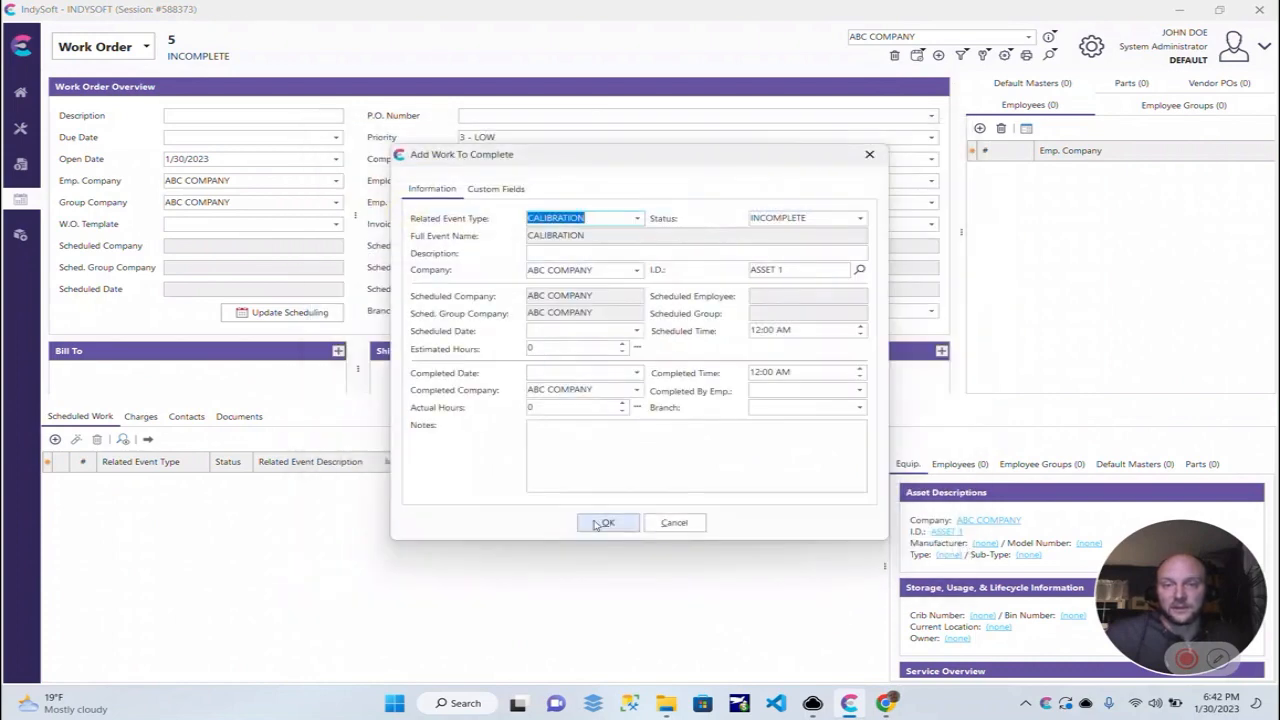
left_click(604, 523)
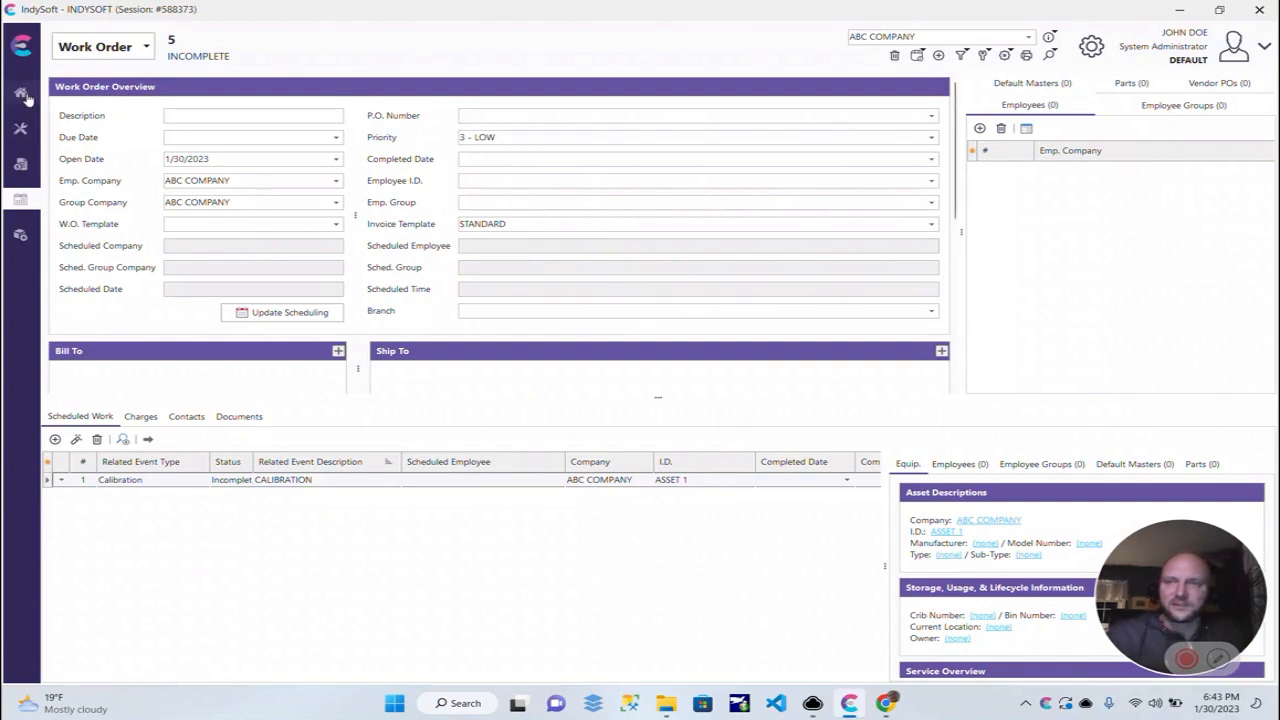
Run a Calibration event on ASSET 1 with the default entries and mark it as complete
left_click(20, 128)
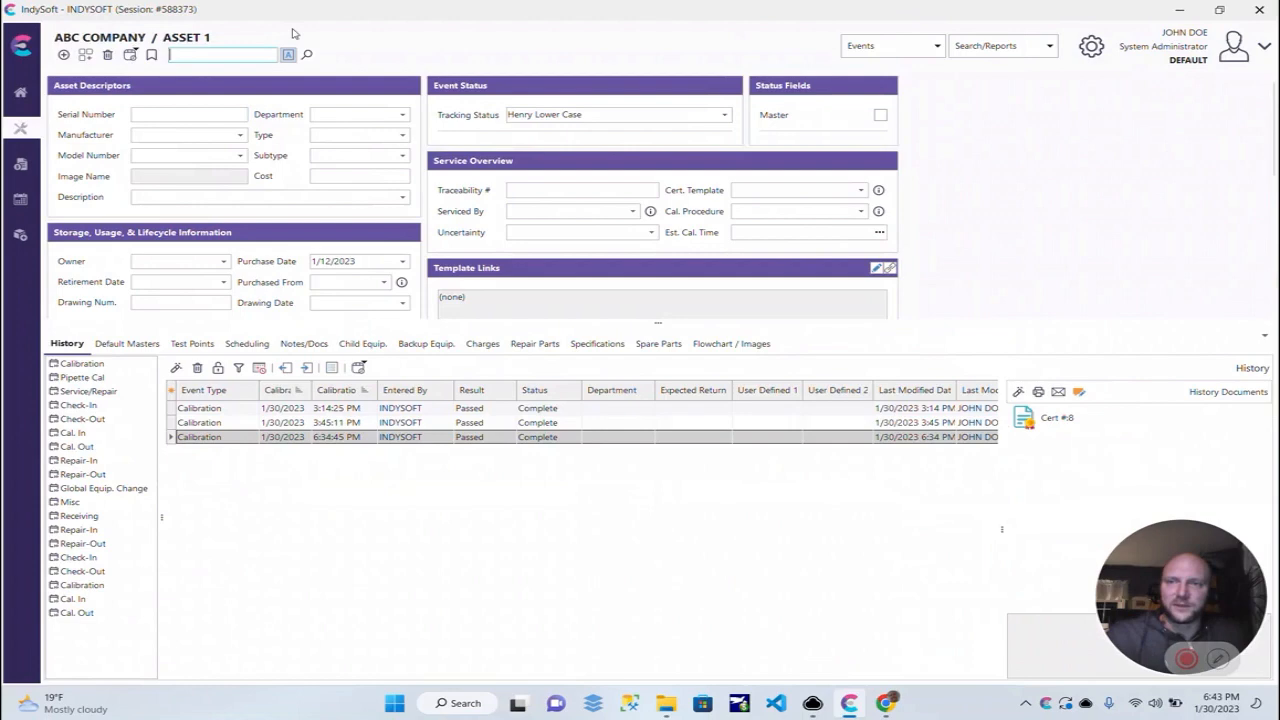
left_click(880, 45)
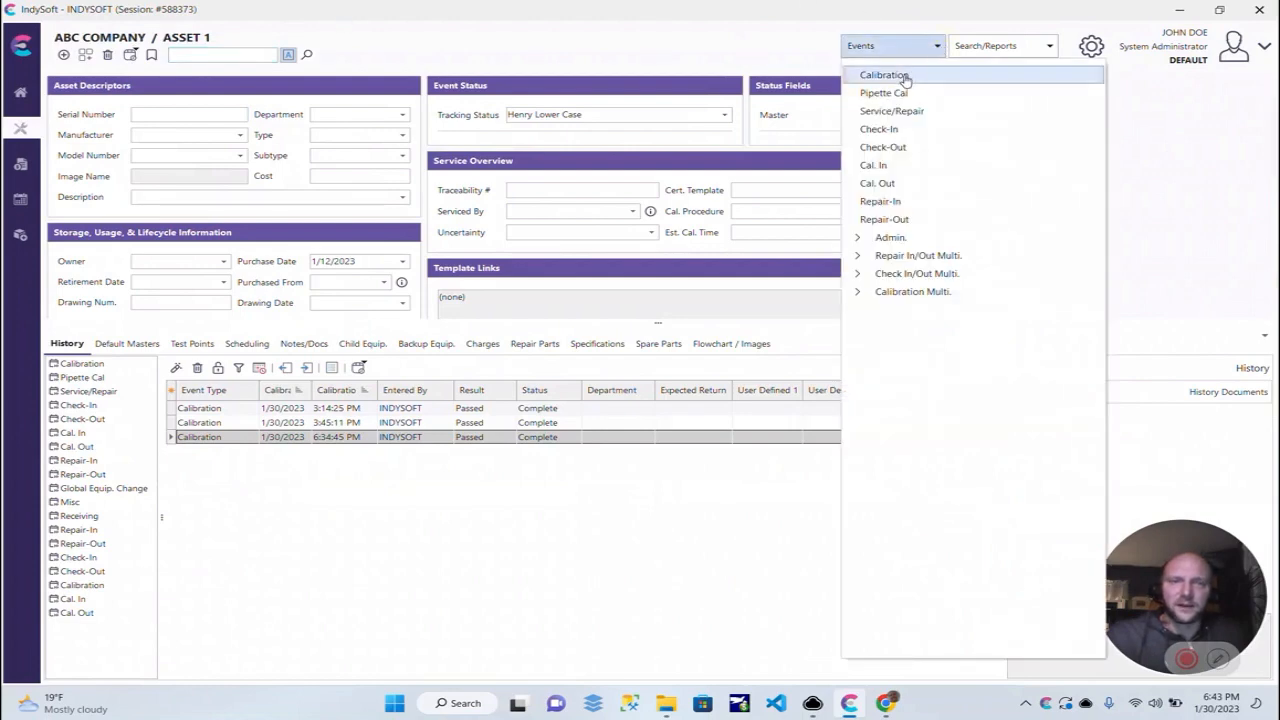
left_click(905, 75)
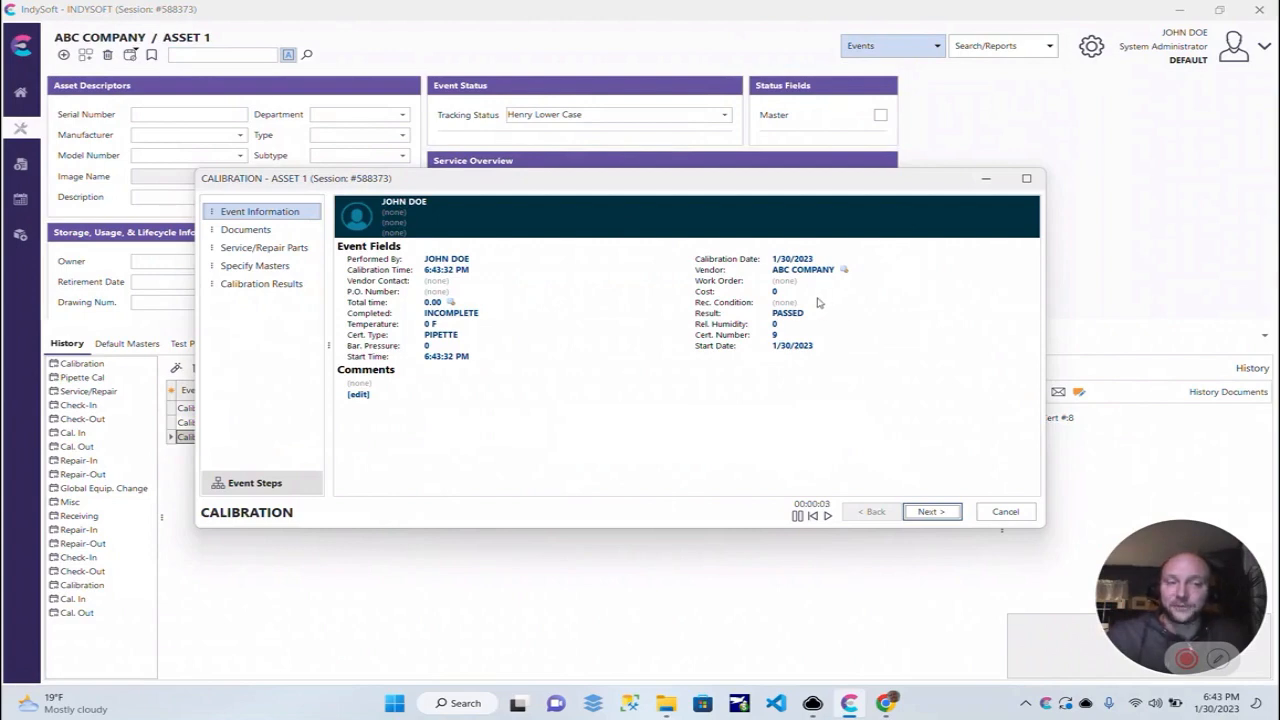
left_click(930, 512)
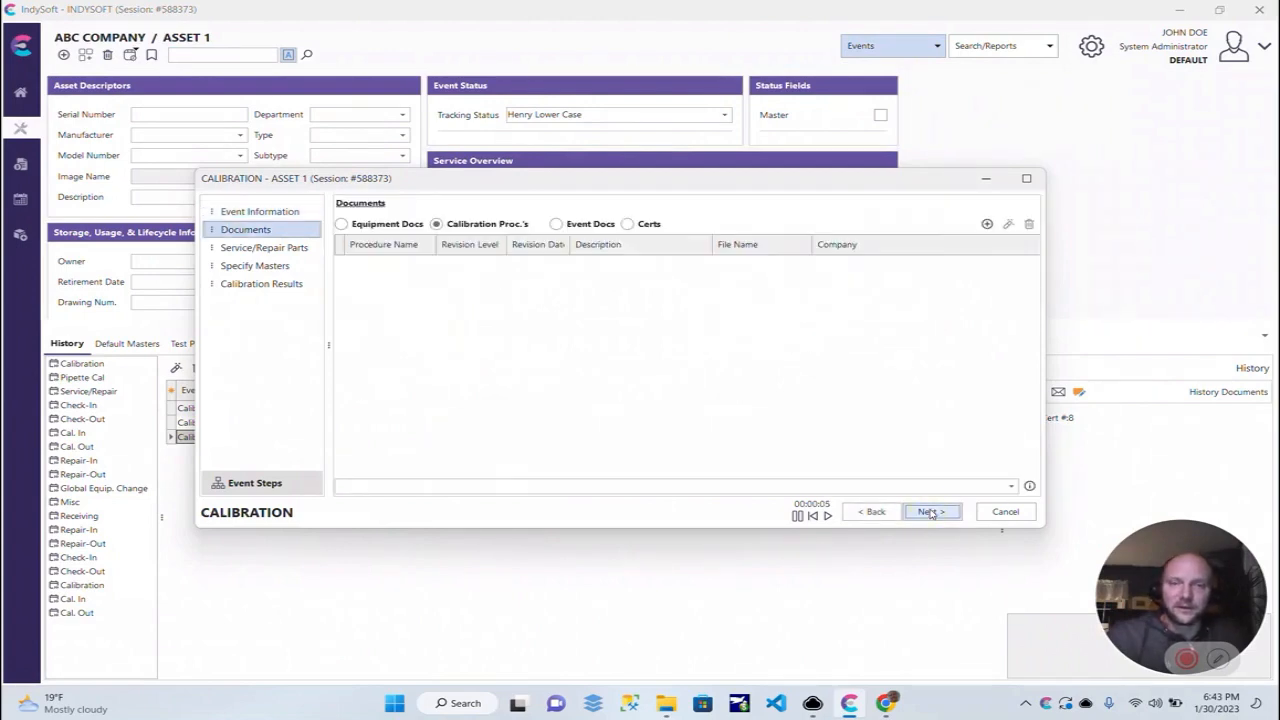
left_click(930, 512)
left_click(930, 512)
left_click(931, 512)
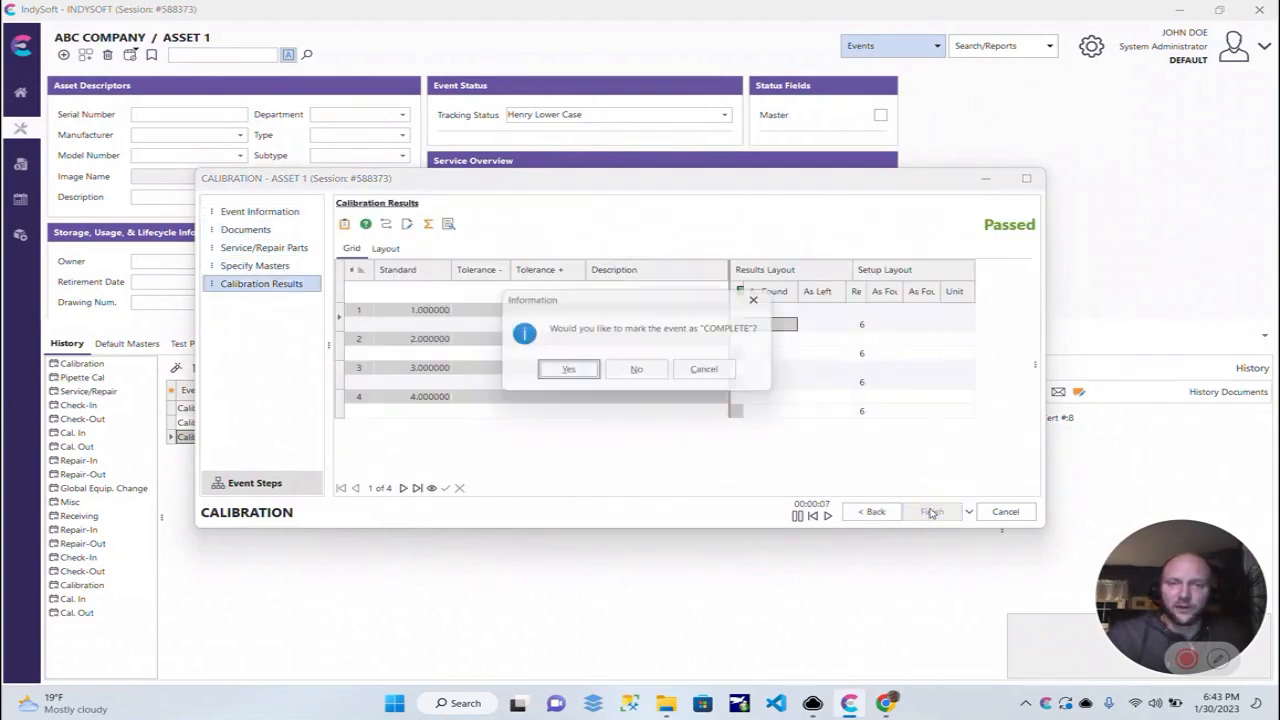
left_click(588, 375)
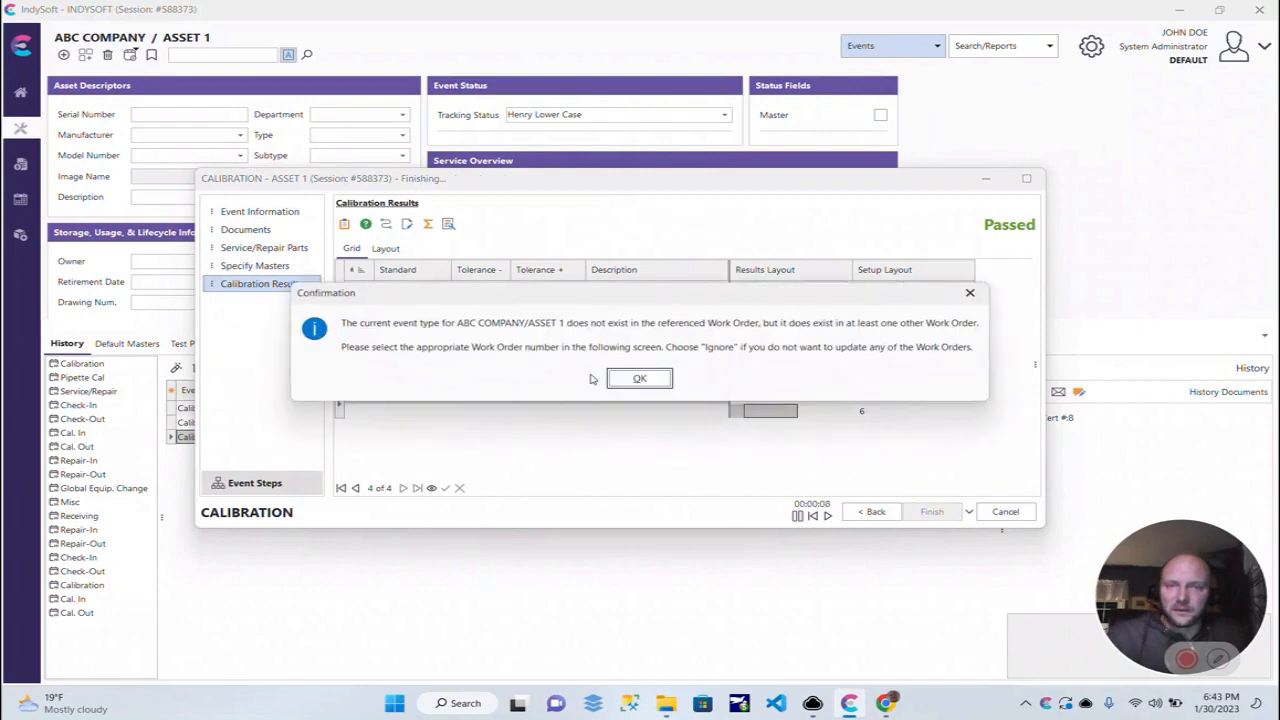
Apply the calibration event to the first listed incomplete work order and decline adding a calibration schedule
left_click(644, 382)
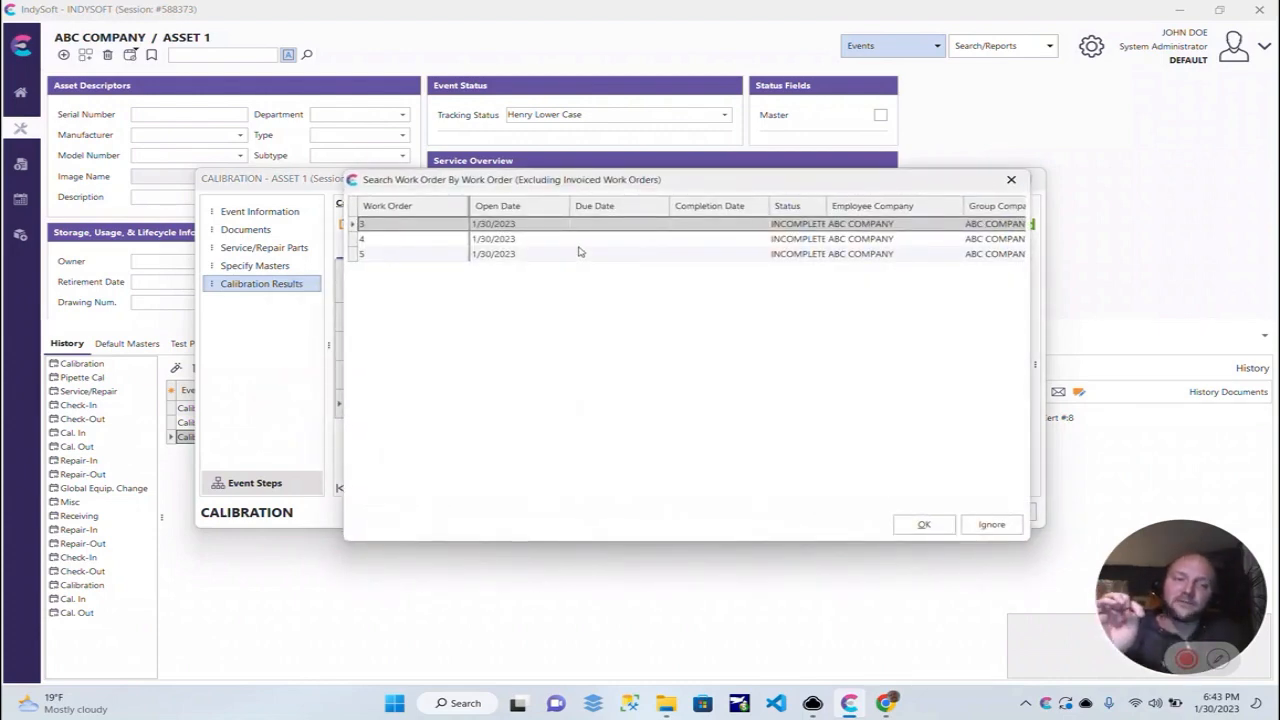
left_click(511, 229)
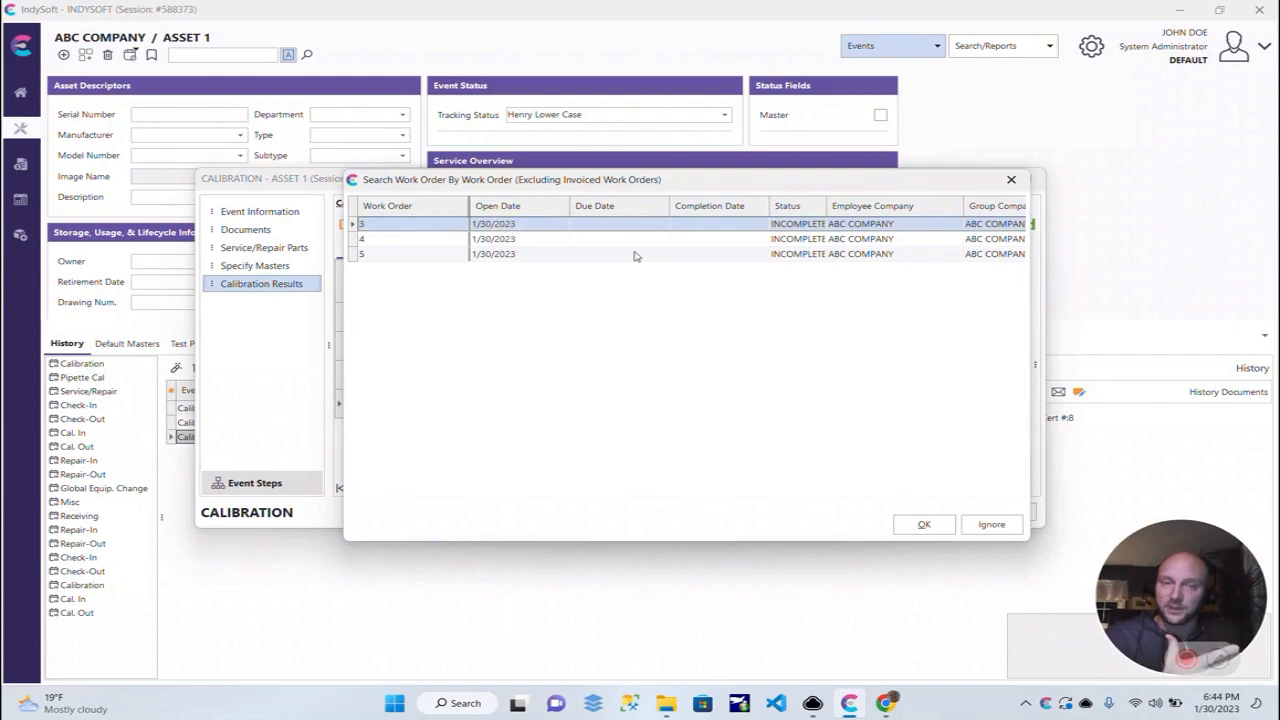
left_click(940, 525)
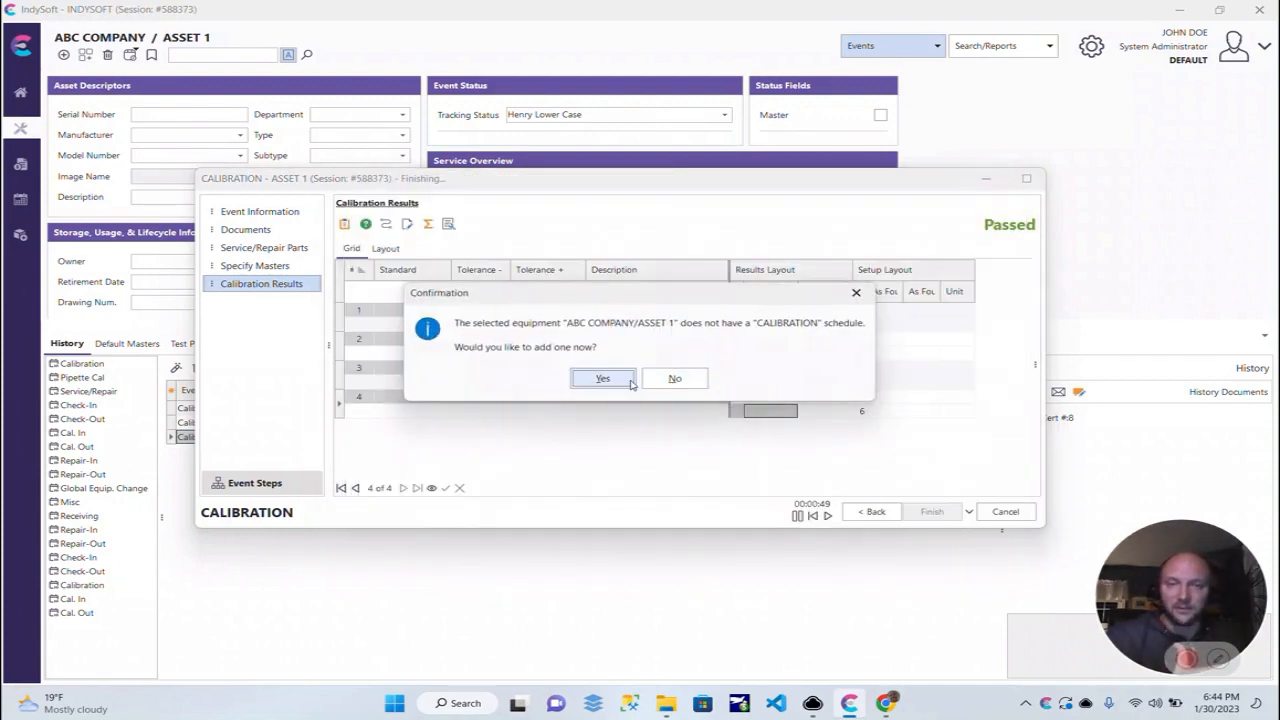
left_click(675, 379)
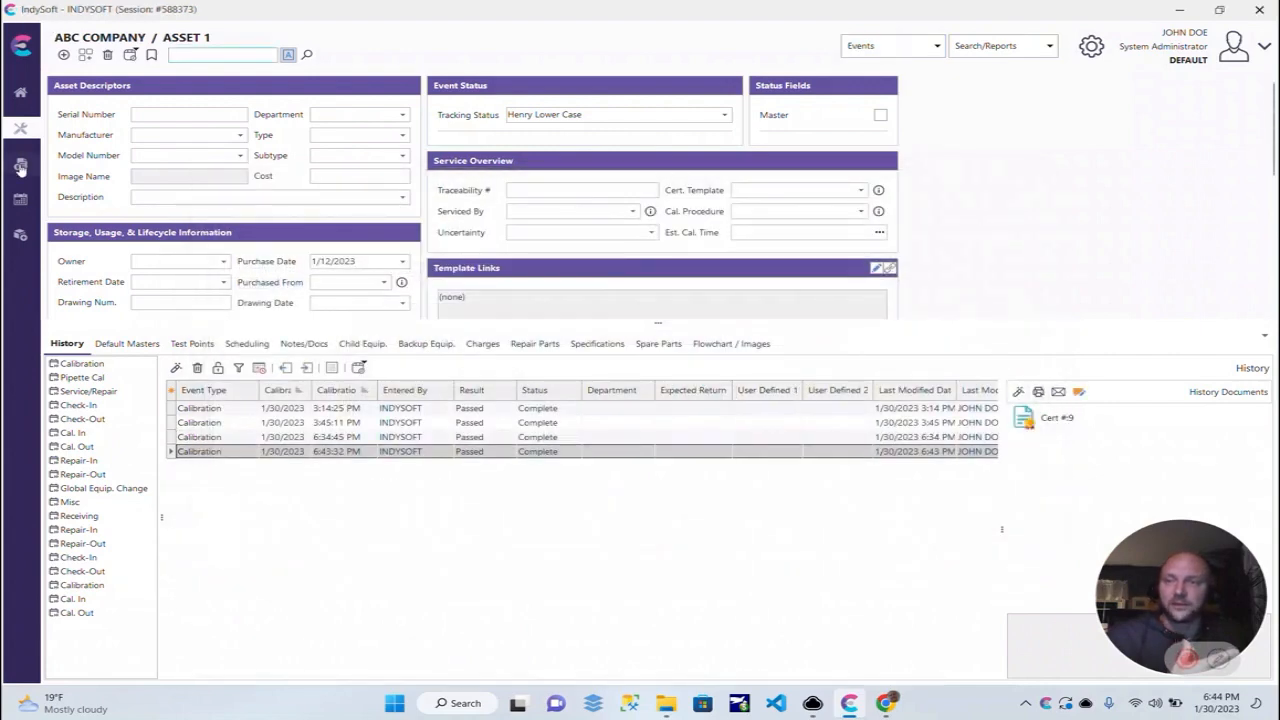
Open the work order that was chosen for the ASSET 1 calibration to check its status
left_click(18, 199)
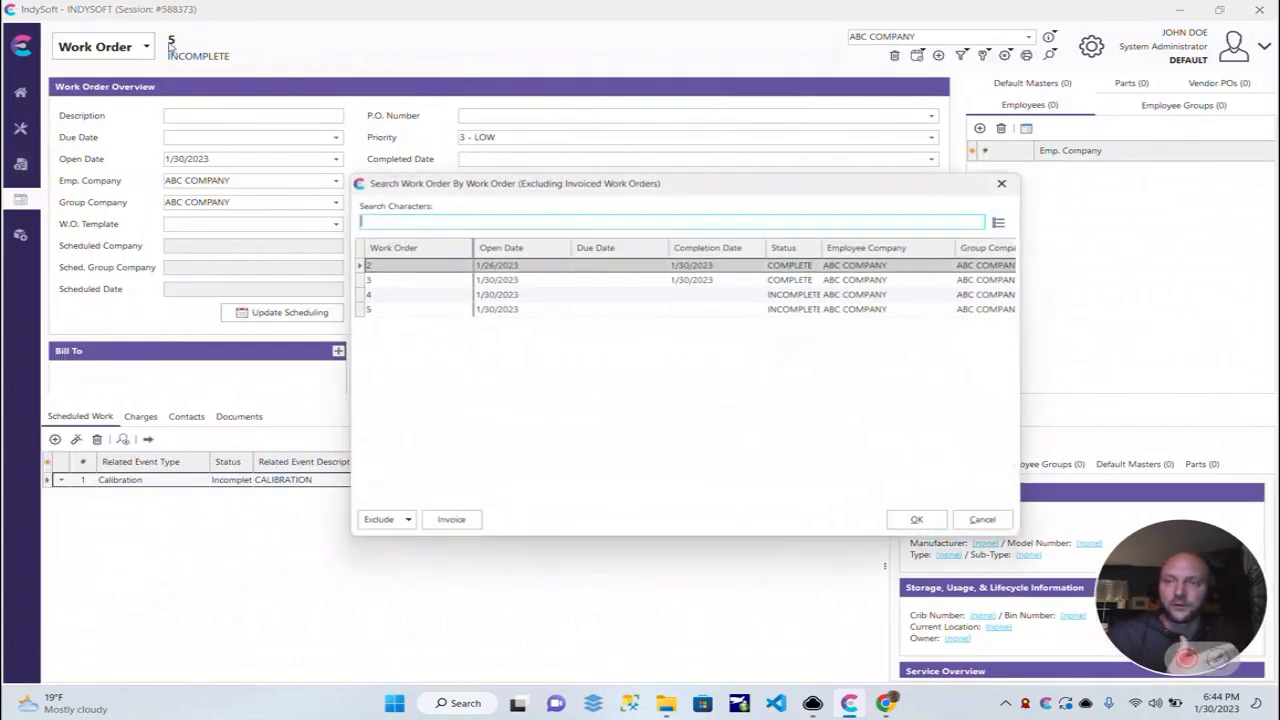
double_click(389, 278)
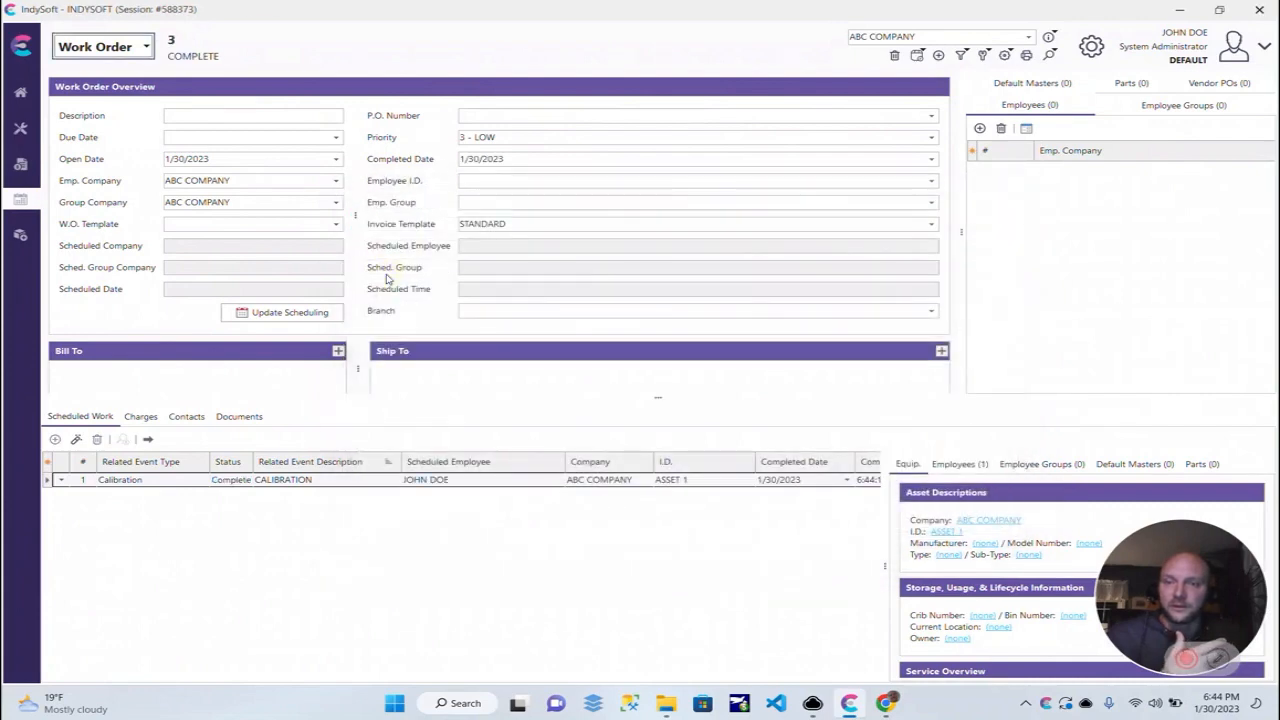